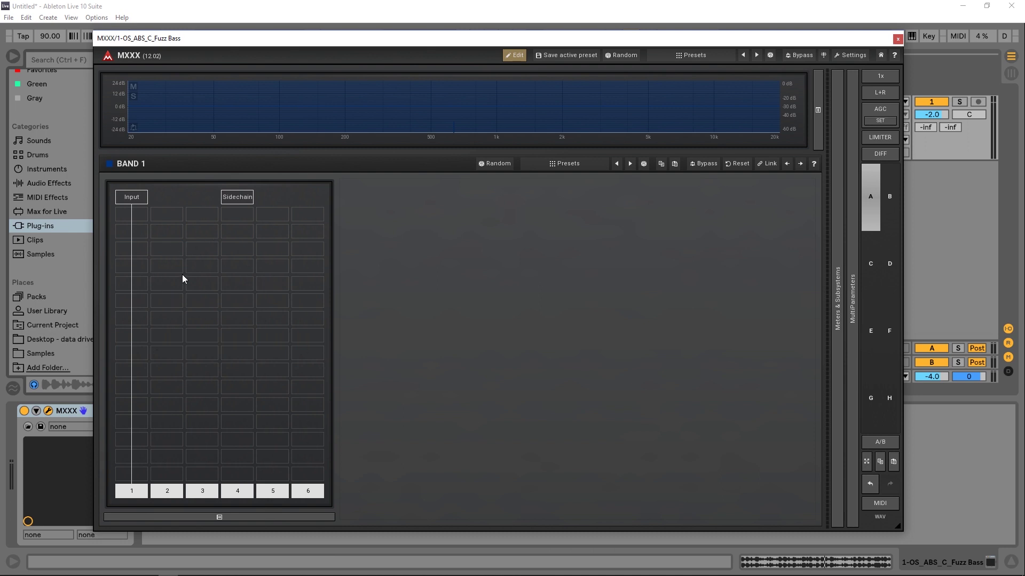
# Load a Crossover module into Band 1's empty grid slot via a 'cro' search.
pyautogui.click(136, 274)
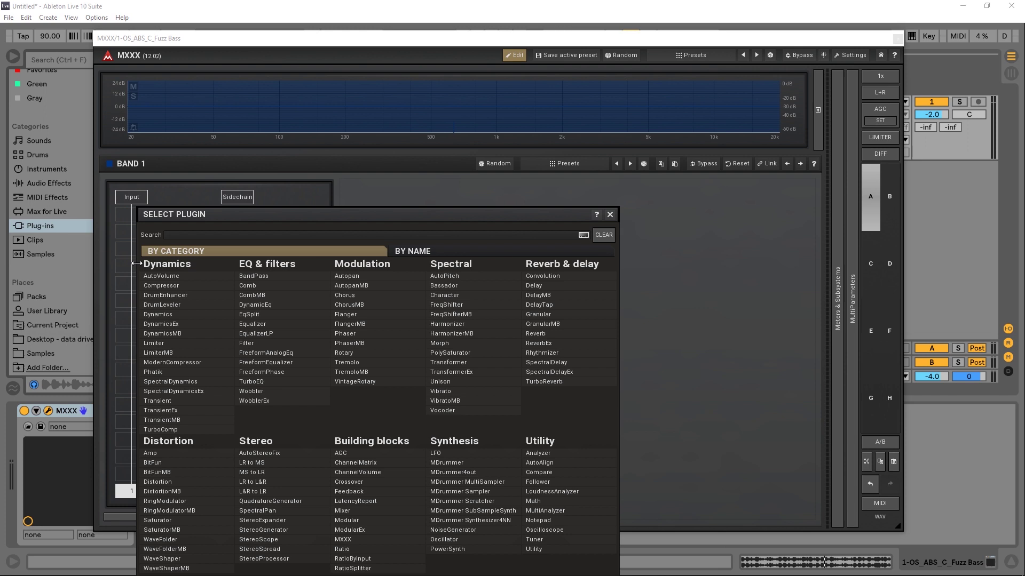
pyautogui.write('cro')
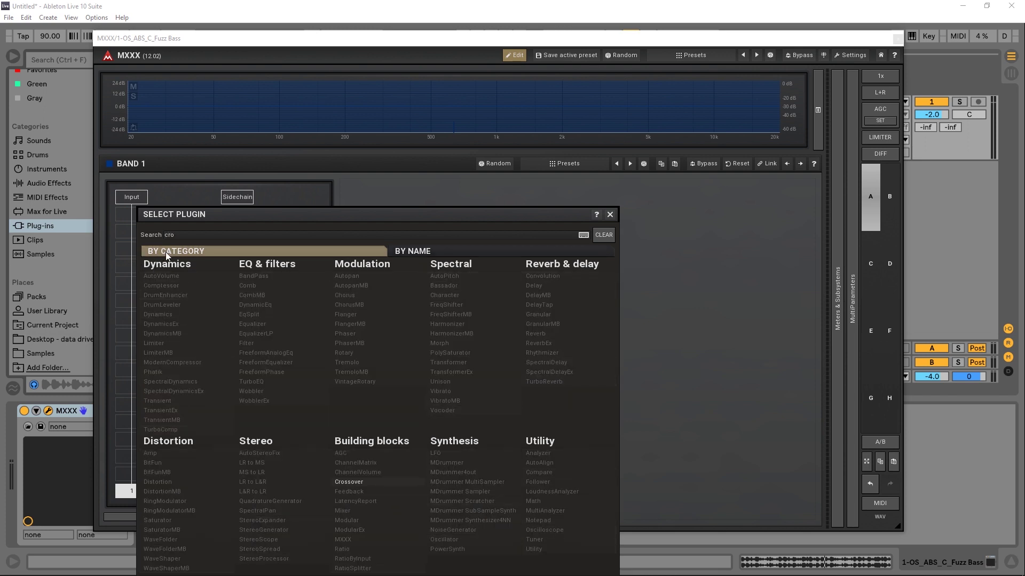
pyautogui.click(347, 483)
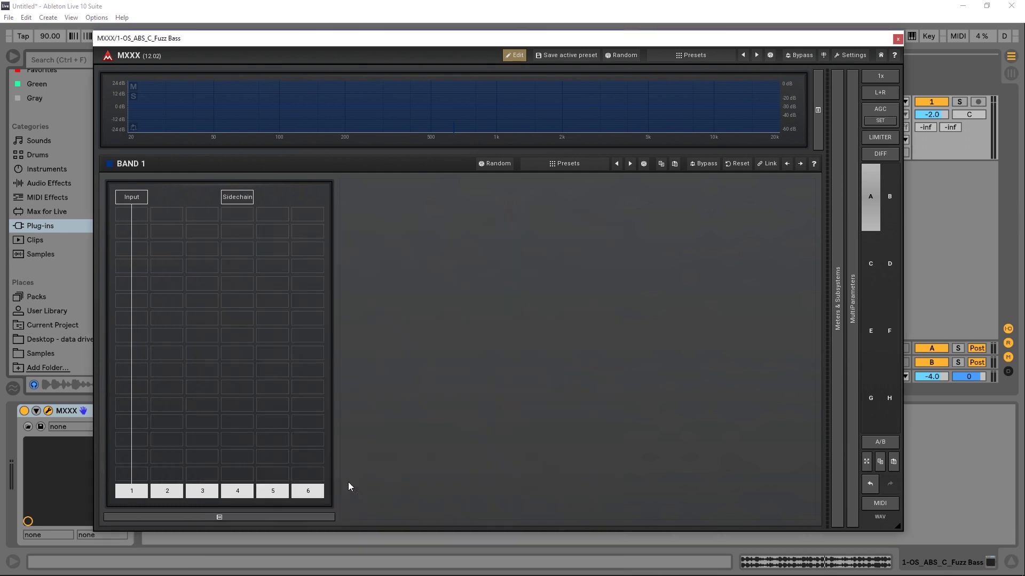
# Change the Crossover's output count to 3, then 2, then 6 in Plugin Settings.
pyautogui.rightClick(132, 265)
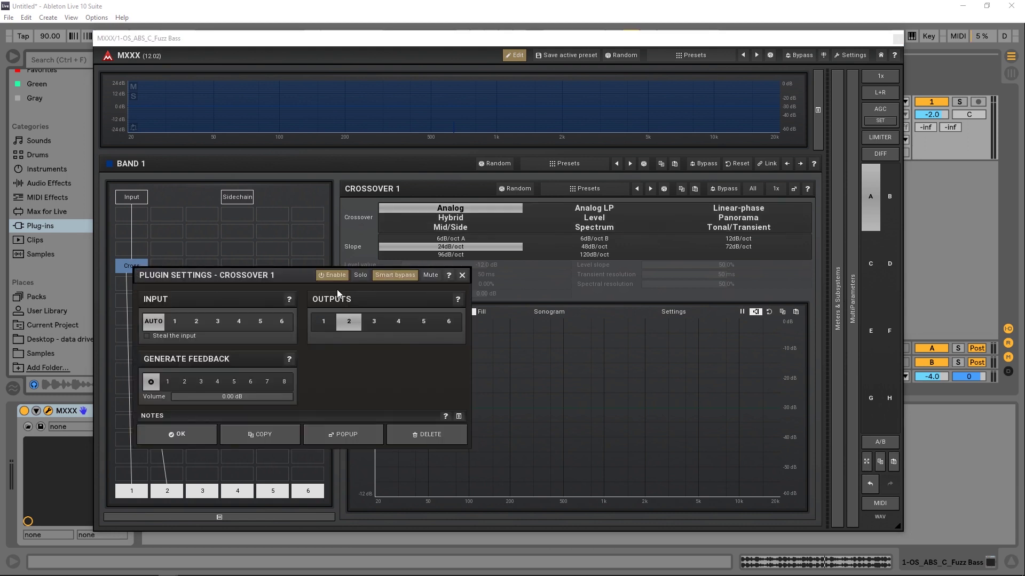
pyautogui.click(380, 325)
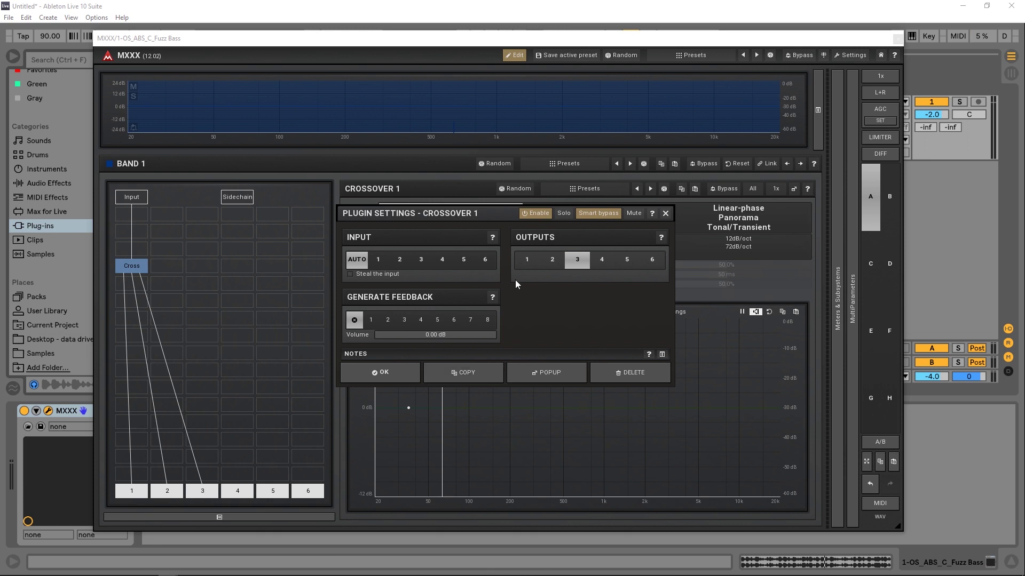
pyautogui.click(552, 261)
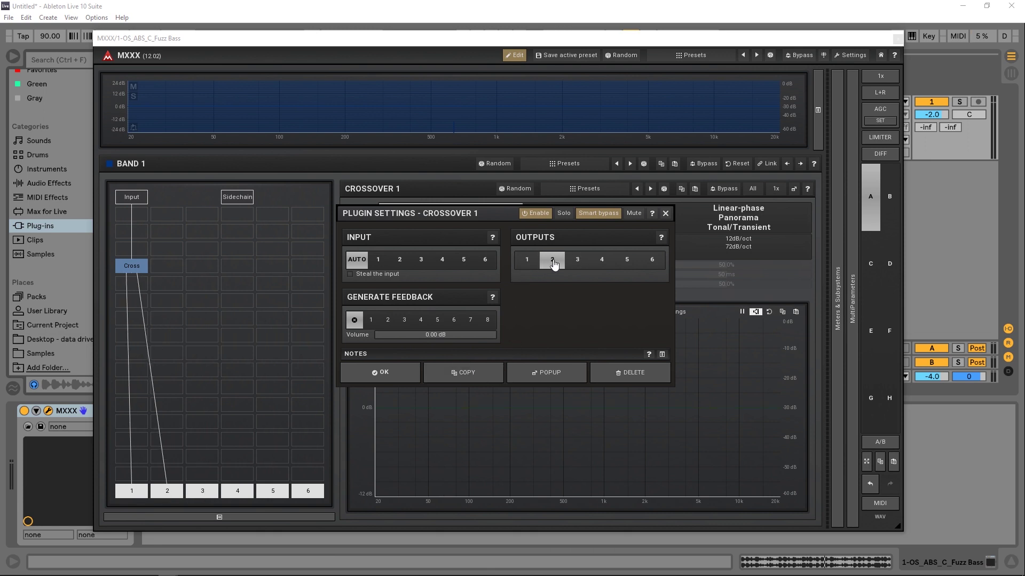
pyautogui.click(651, 260)
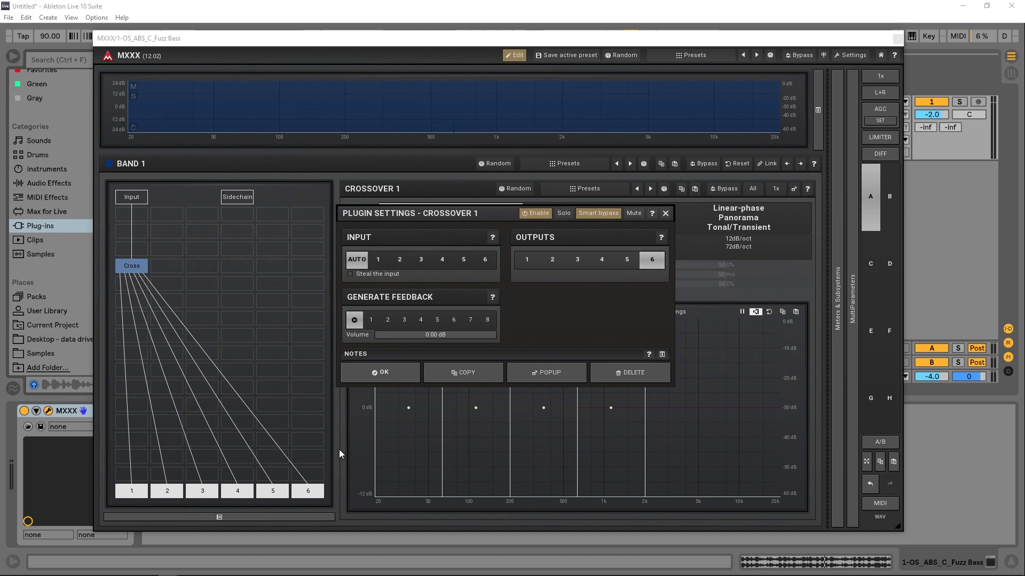
# Set the Crossover to 3 outputs and load Compressor, Flanger and Reverb on outputs 1–3.
pyautogui.click(582, 261)
pyautogui.click(380, 372)
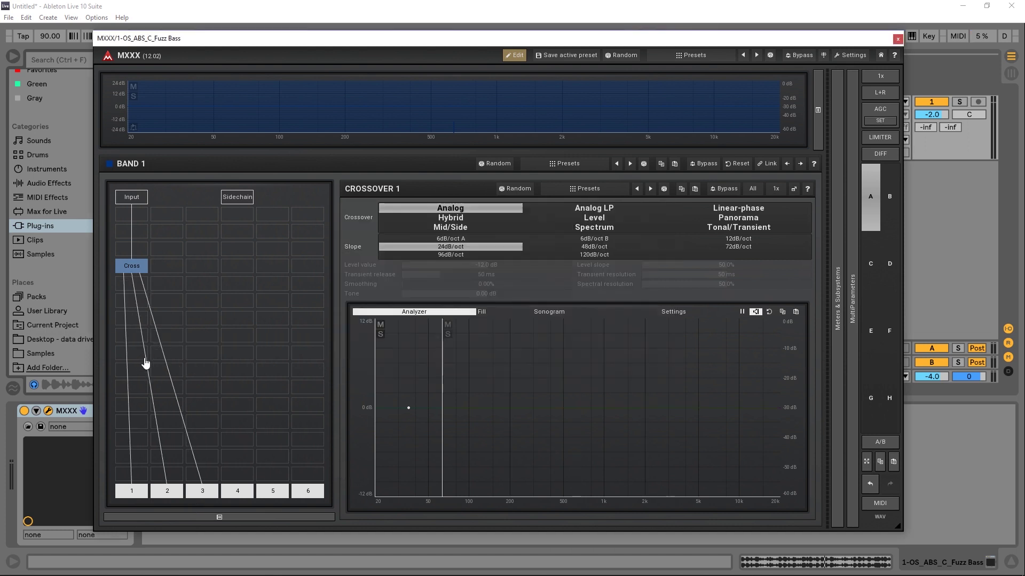
pyautogui.click(121, 340)
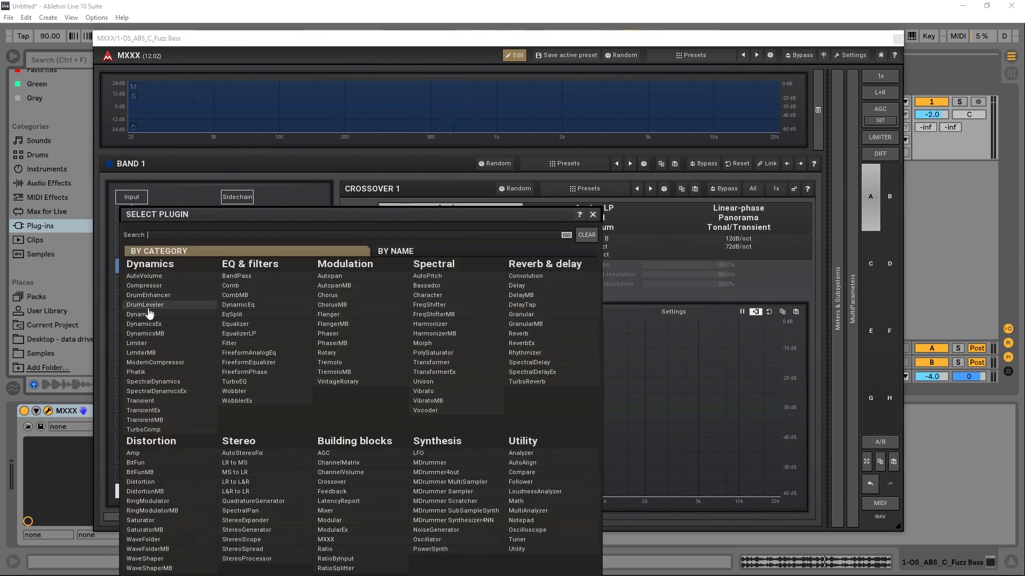
pyautogui.click(144, 286)
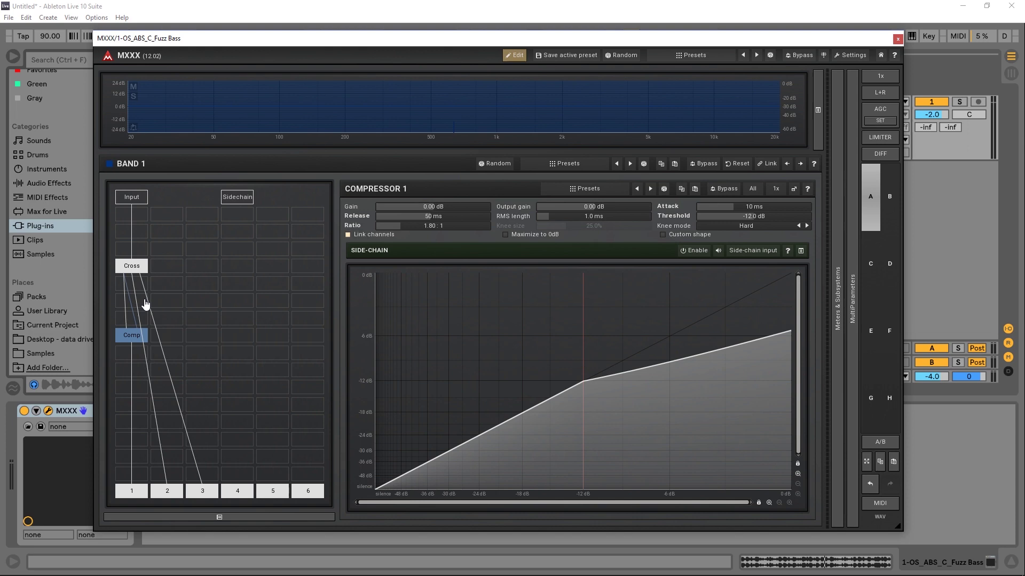
pyautogui.click(153, 339)
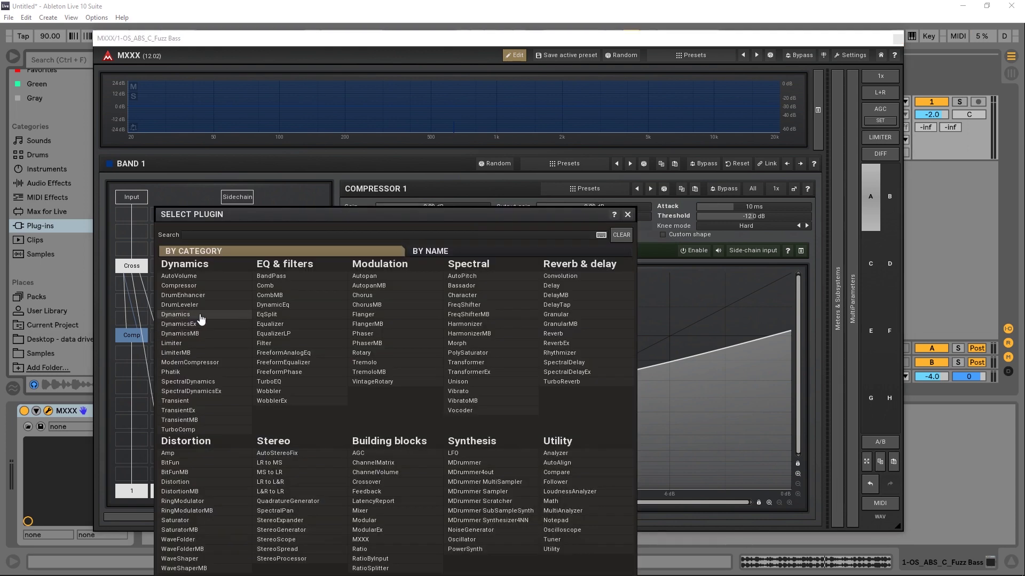
pyautogui.click(363, 323)
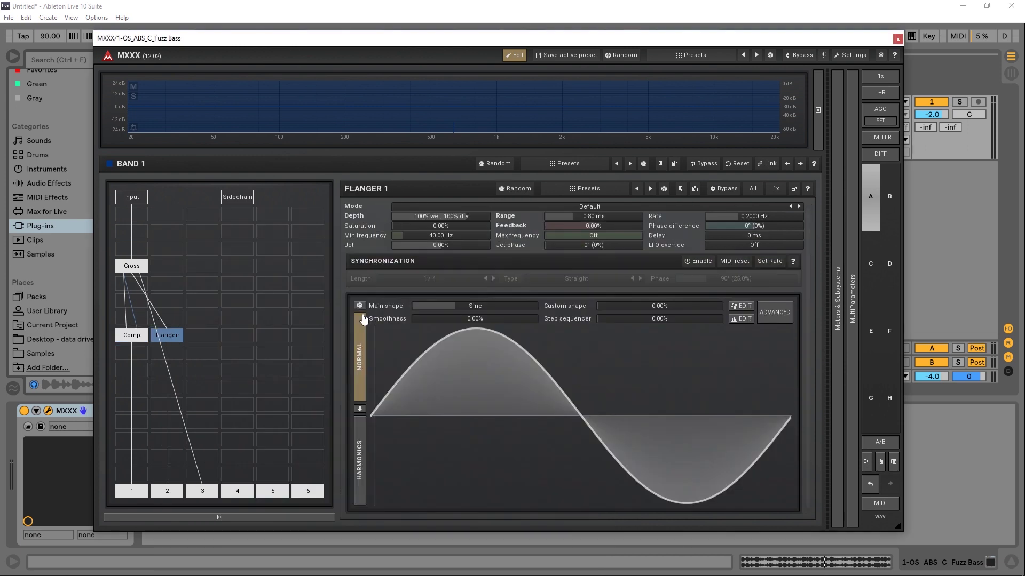
pyautogui.click(201, 337)
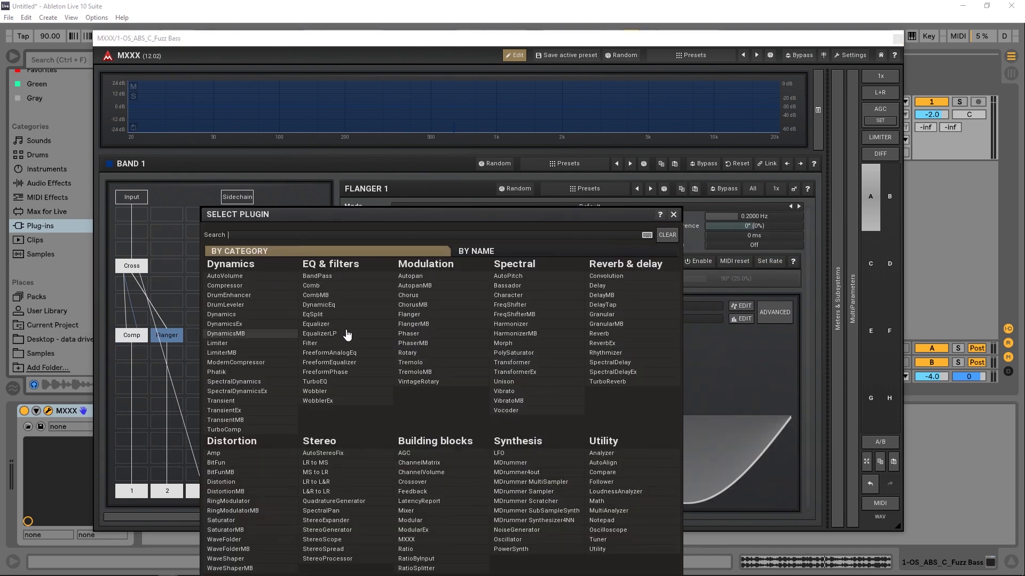
pyautogui.click(593, 335)
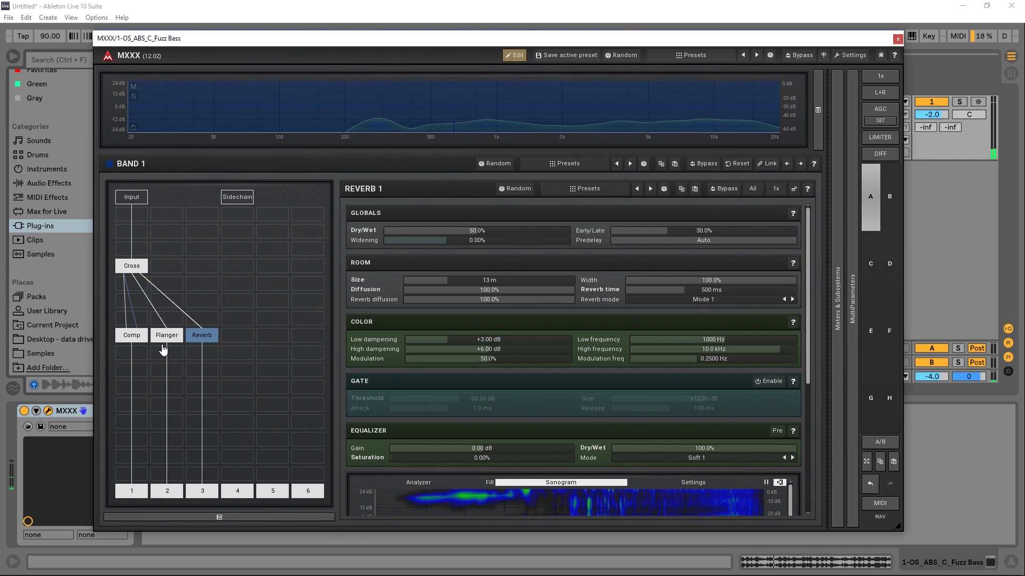
# Drag the Crossover's two split points higher, with the lower one near 180 Hz.
pyautogui.click(132, 266)
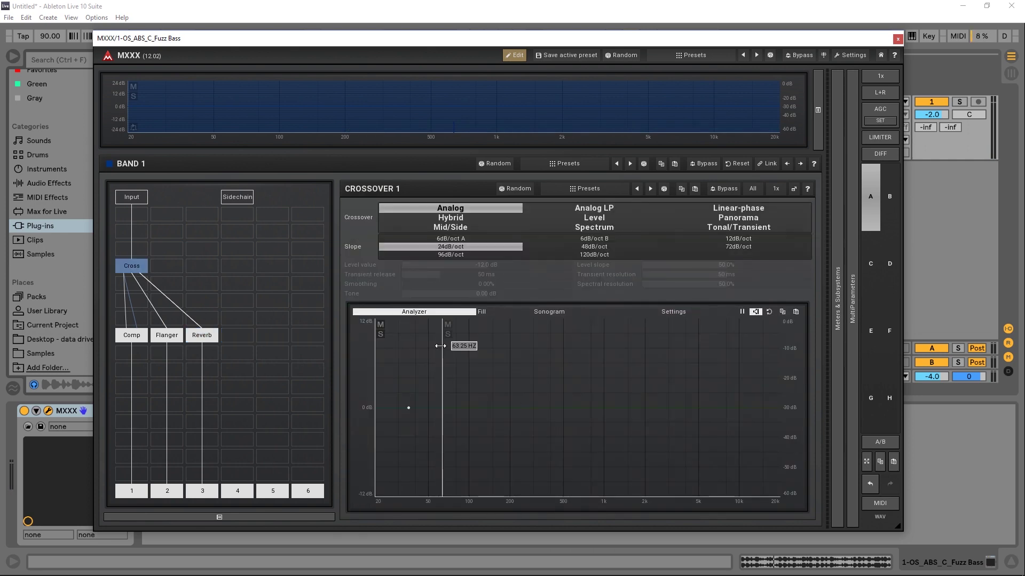
pyautogui.moveTo(441, 346); pyautogui.dragTo(586, 358)
pyautogui.moveTo(380, 358); pyautogui.dragTo(504, 361)
pyautogui.moveTo(587, 363); pyautogui.dragTo(657, 364)
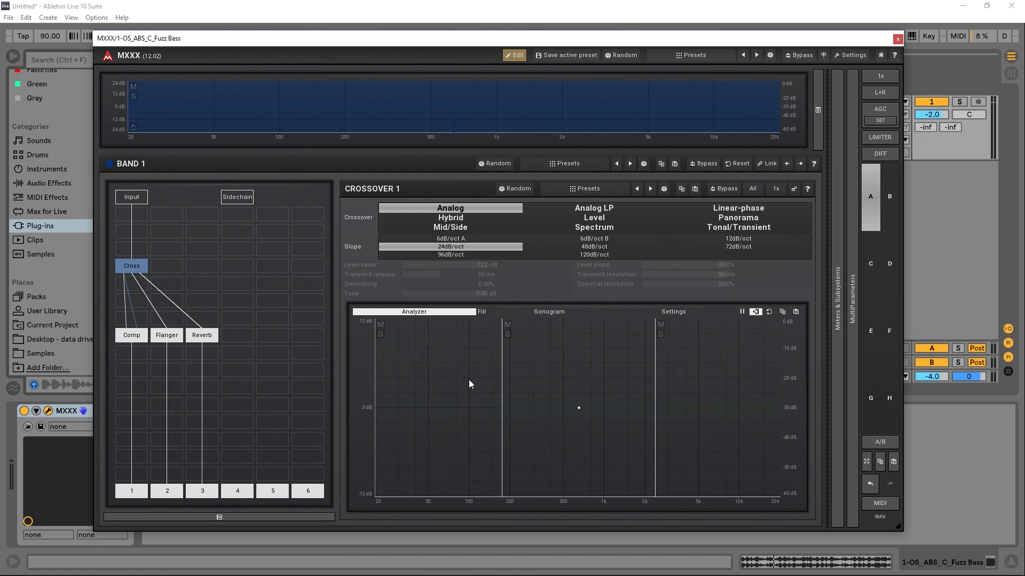
pyautogui.moveTo(507, 392); pyautogui.dragTo(567, 361)
# During playback, move both split points into the midrange and solo the middle, then top band, before unsoloing.
pyautogui.press('space')
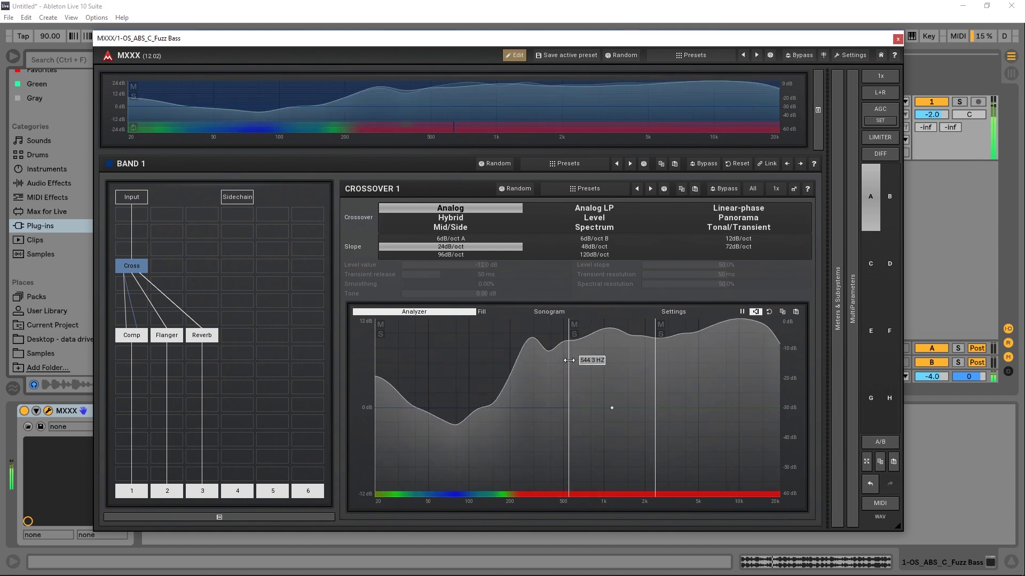
pyautogui.moveTo(657, 363); pyautogui.dragTo(563, 355)
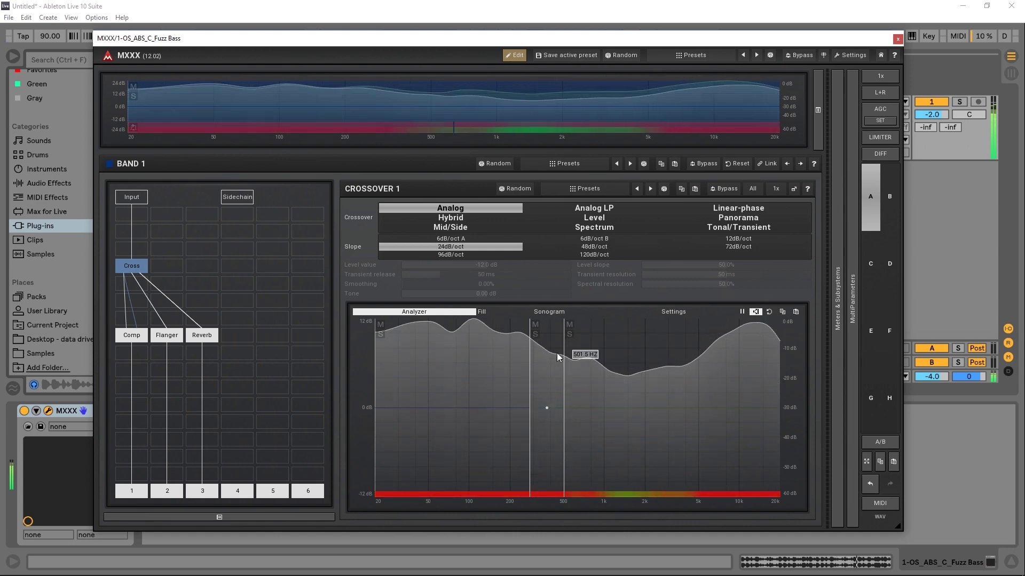
pyautogui.click(536, 334)
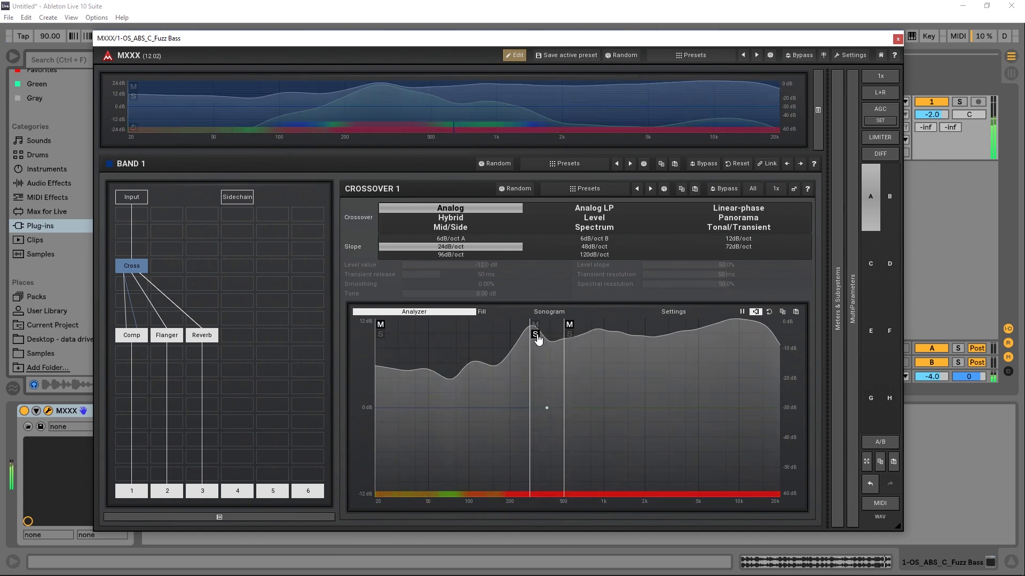
pyautogui.moveTo(534, 350)
pyautogui.mouseDown()
pyautogui.moveTo(513, 347)
pyautogui.moveTo(562, 337)
pyautogui.moveTo(545, 336)
pyautogui.mouseUp()
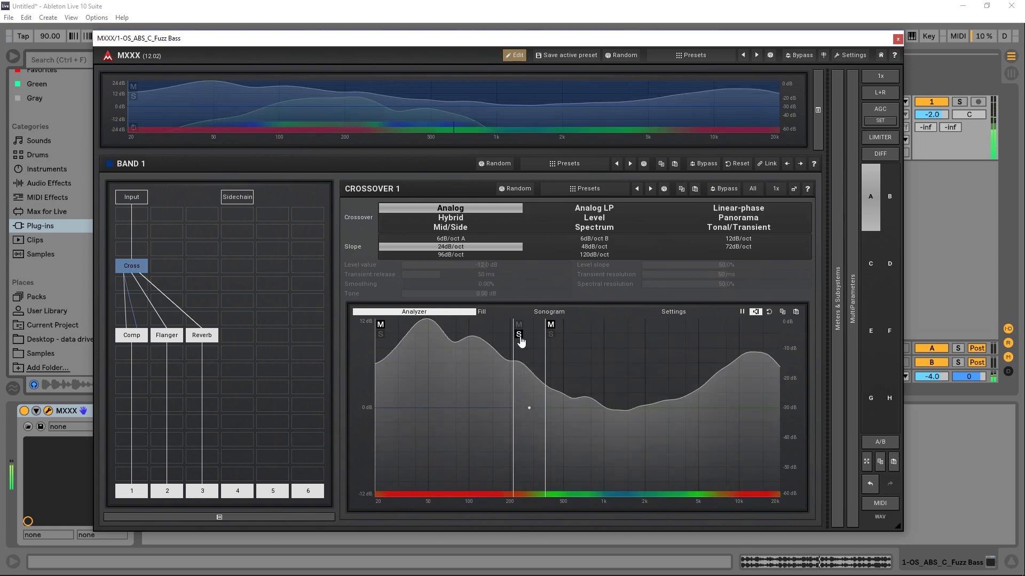
pyautogui.click(551, 334)
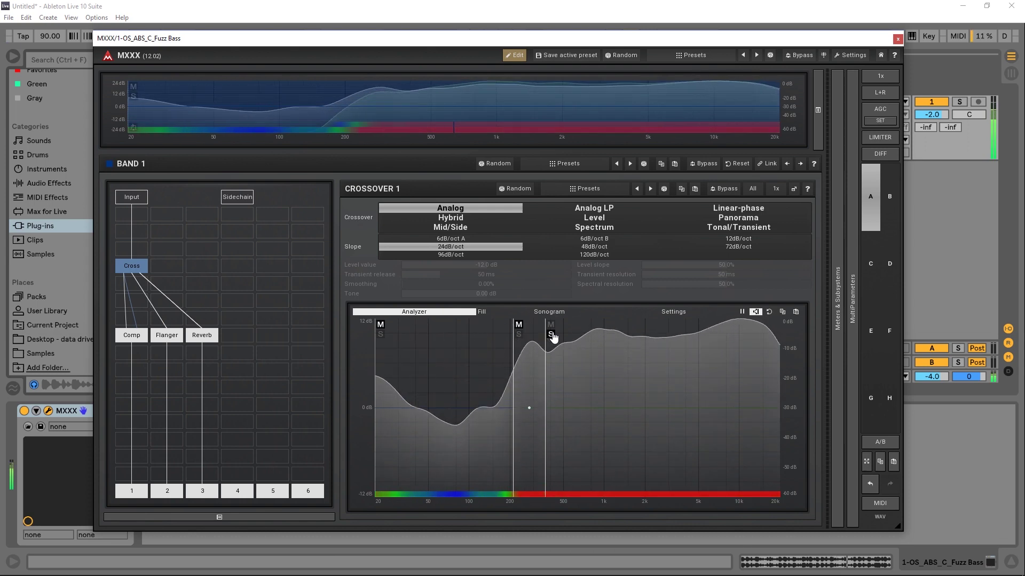
pyautogui.click(551, 335)
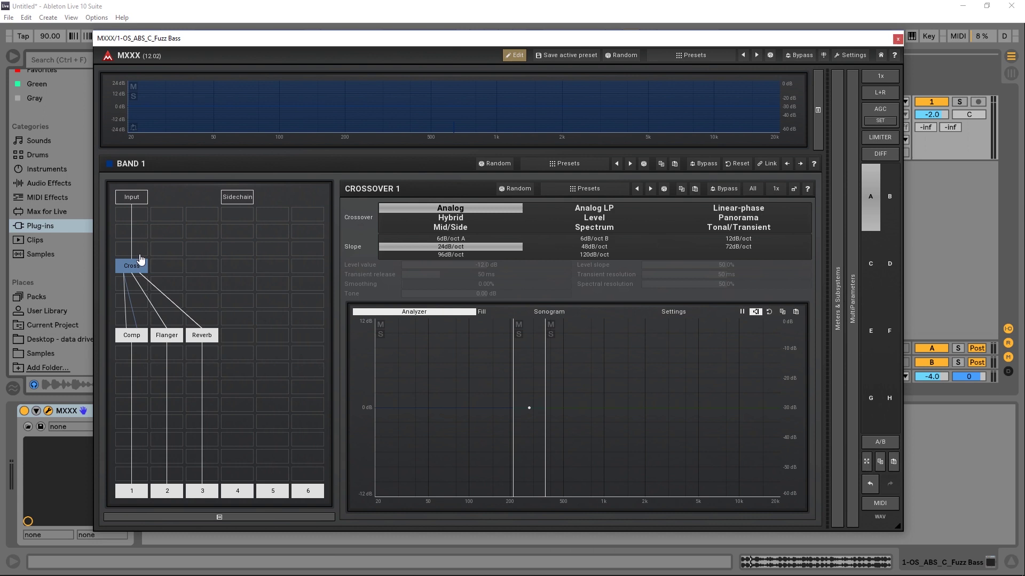
# Delete the Crossover, Comp, Flanger and Reverb modules, then collapse and re-expand the spectrum display.
pyautogui.press('Delete')
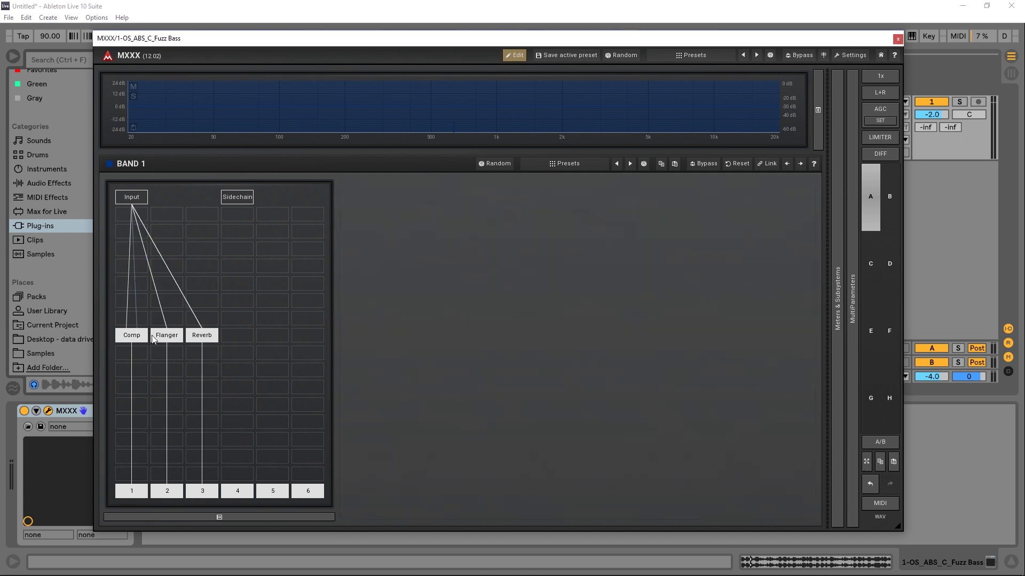
pyautogui.press('Delete')
pyautogui.press('Delete')
pyautogui.press('Delete')
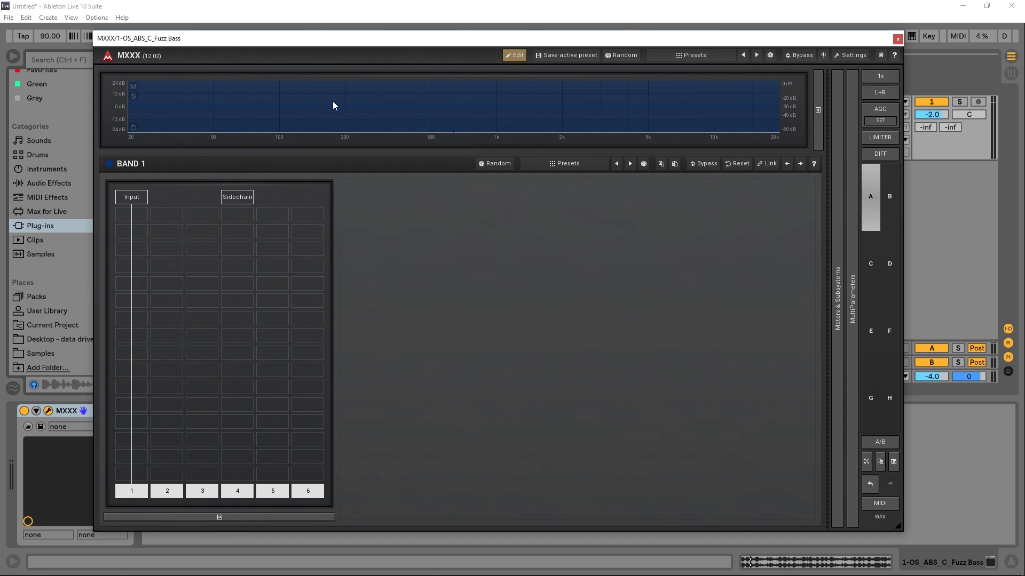
pyautogui.click(817, 110)
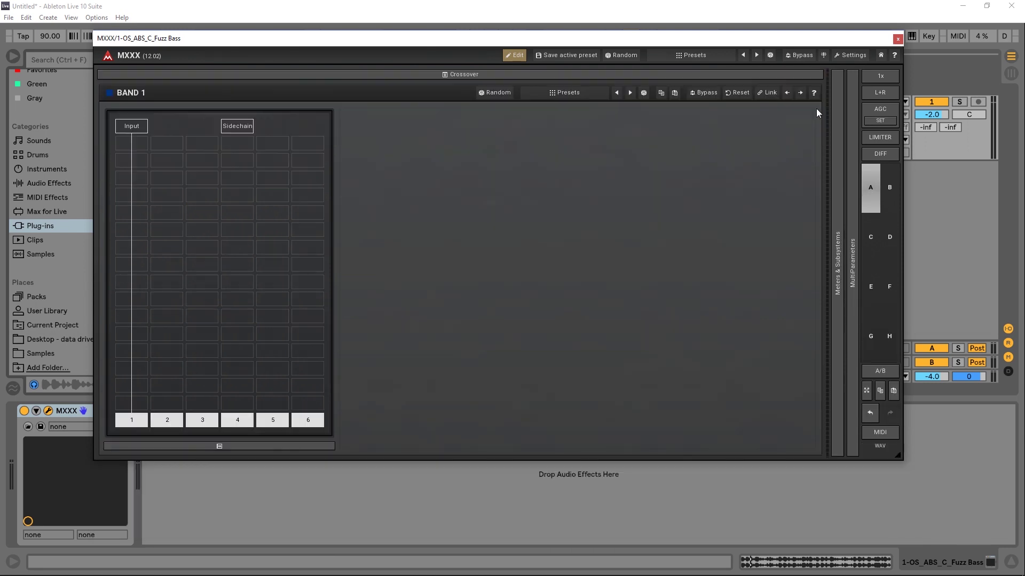
pyautogui.click(465, 75)
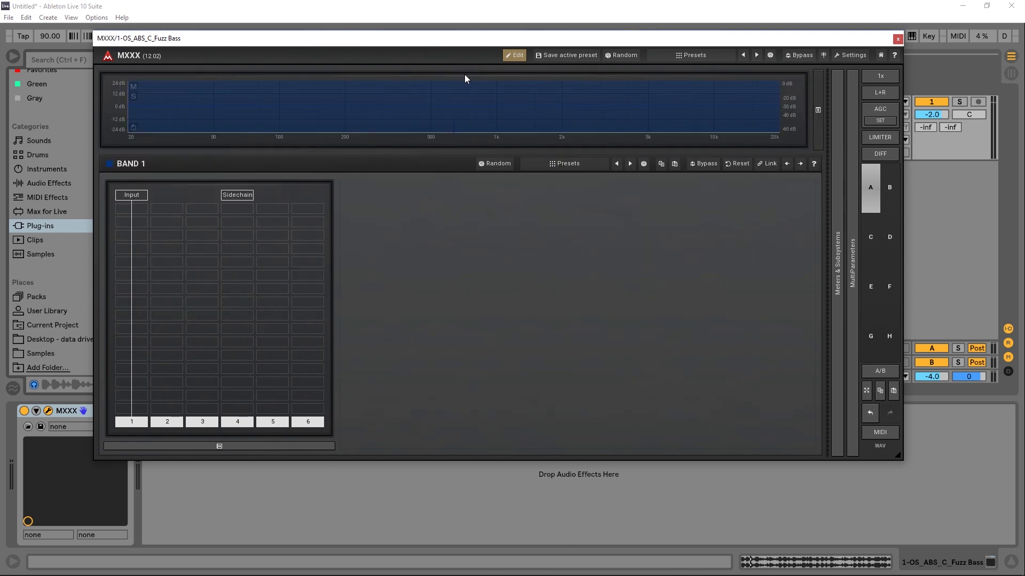
# Replace the bands with three defaults split at 200 Hz and 2 kHz, then check bands 3, 2 and 1.
pyautogui.rightClick(374, 92)
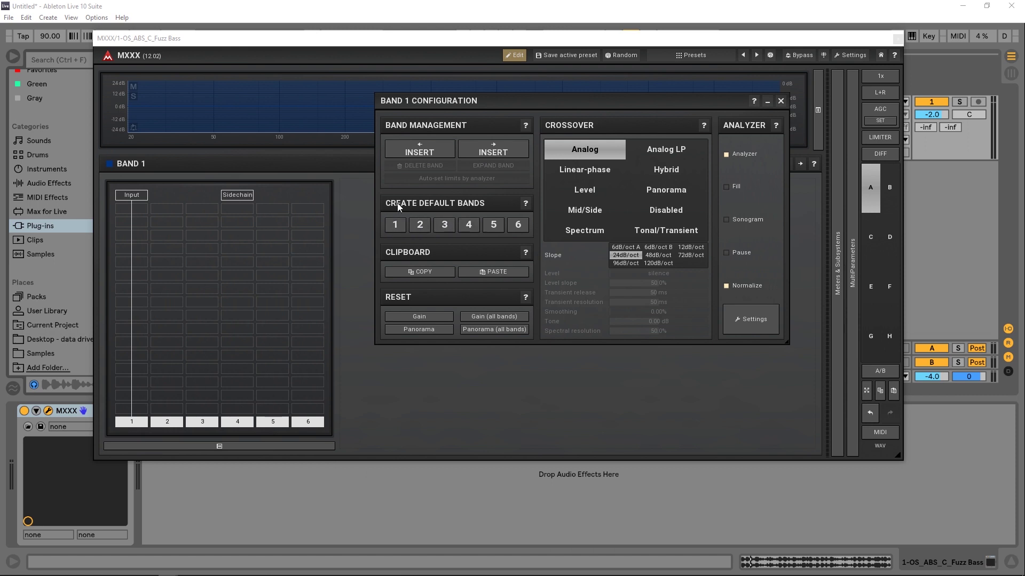
pyautogui.click(443, 225)
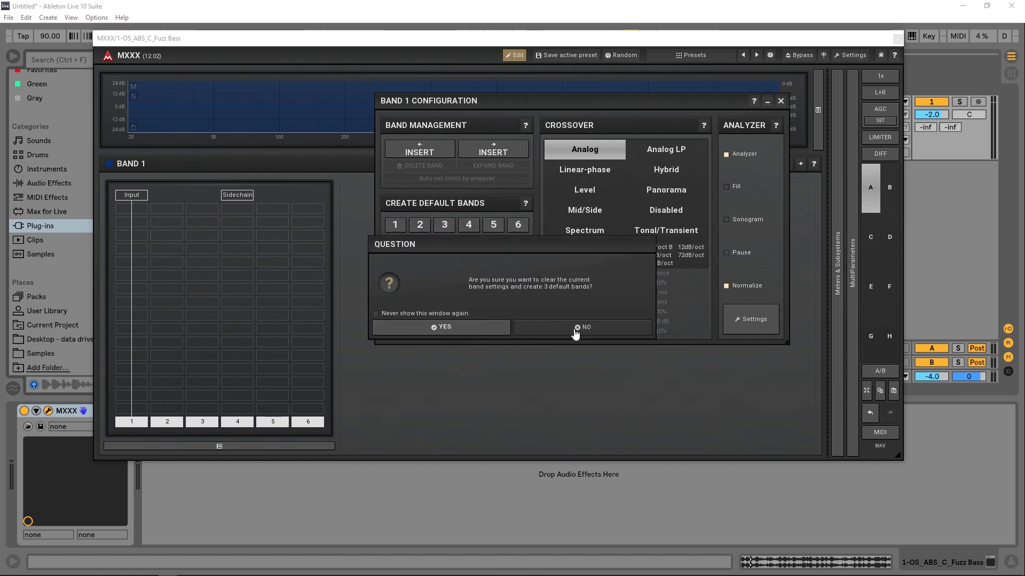
pyautogui.click(419, 328)
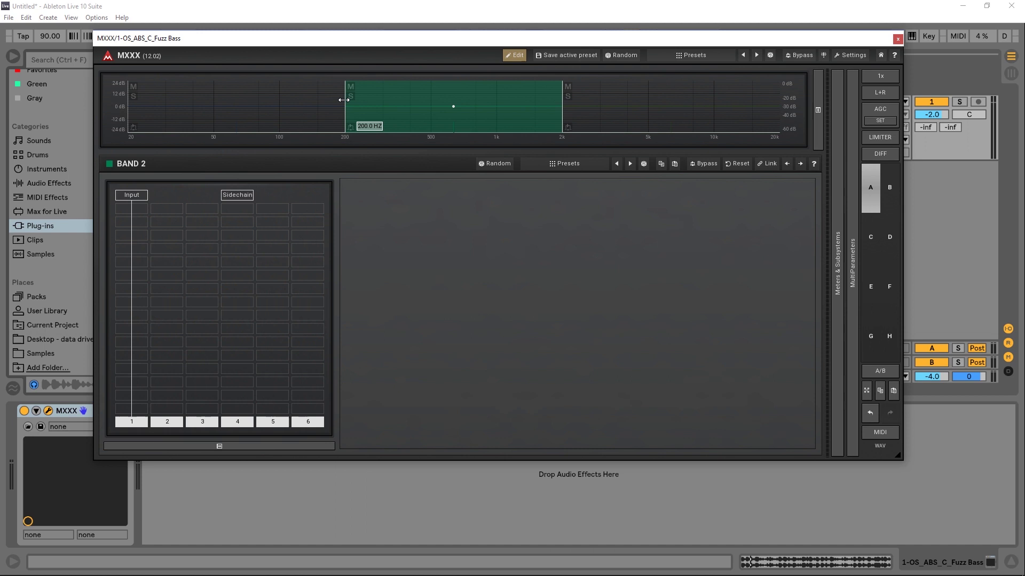
pyautogui.click(627, 110)
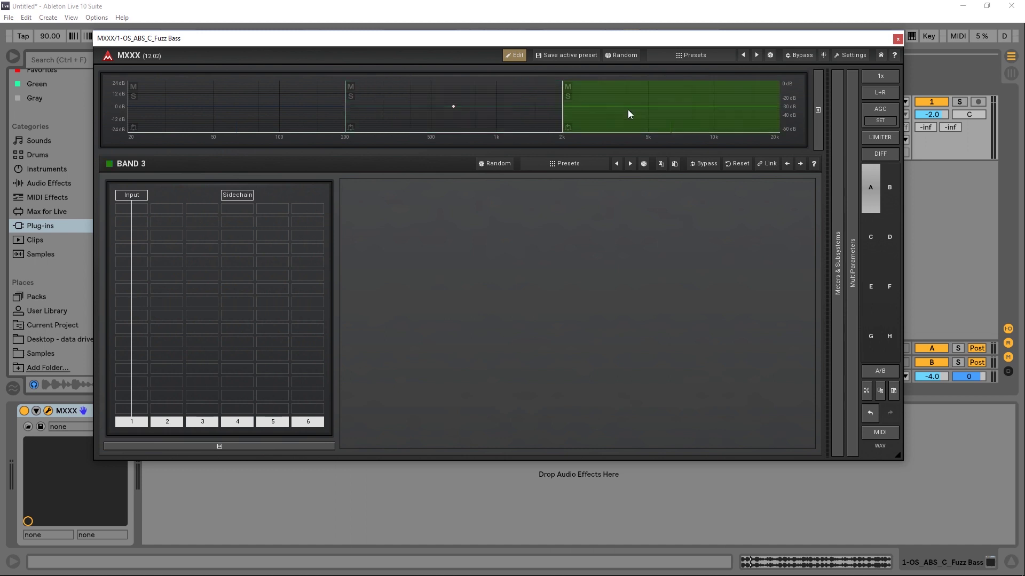
pyautogui.click(454, 109)
pyautogui.click(244, 94)
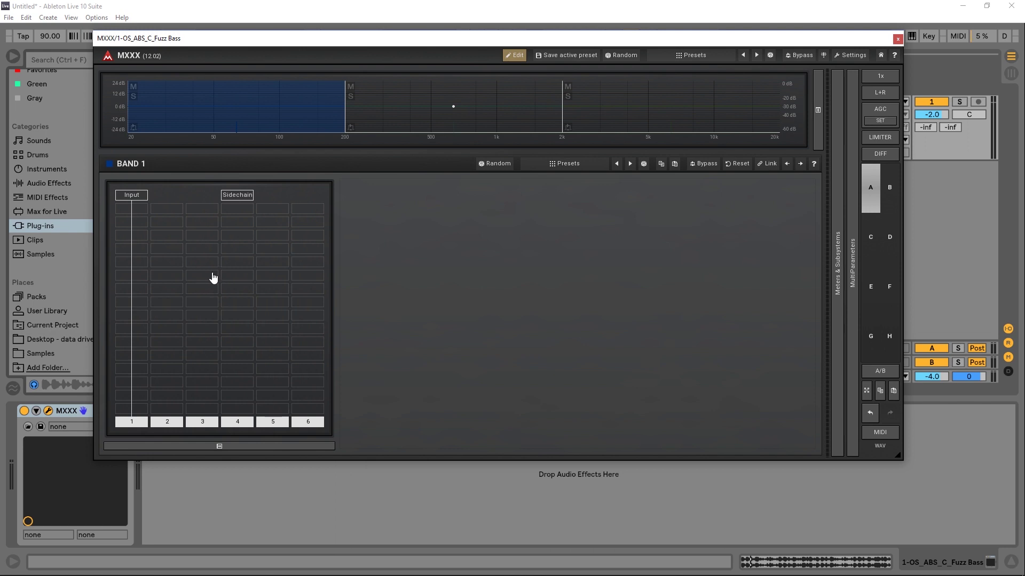
# Load Convolution with the Chambers > Captain Chamber.flac impulse on band 2 and narrow it to about 247 Hz–1.5 kHz.
pyautogui.click(475, 100)
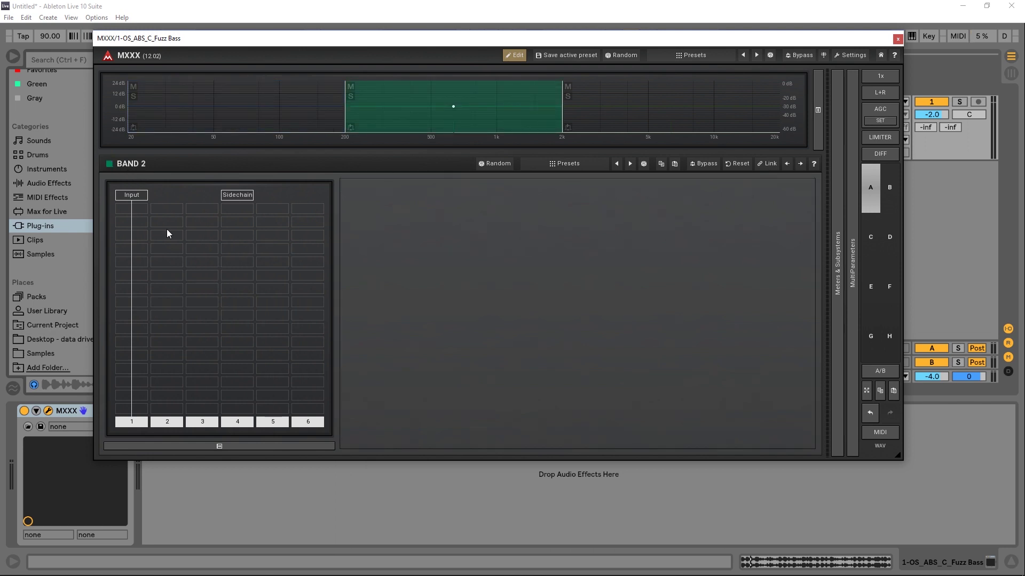
pyautogui.doubleClick(137, 249)
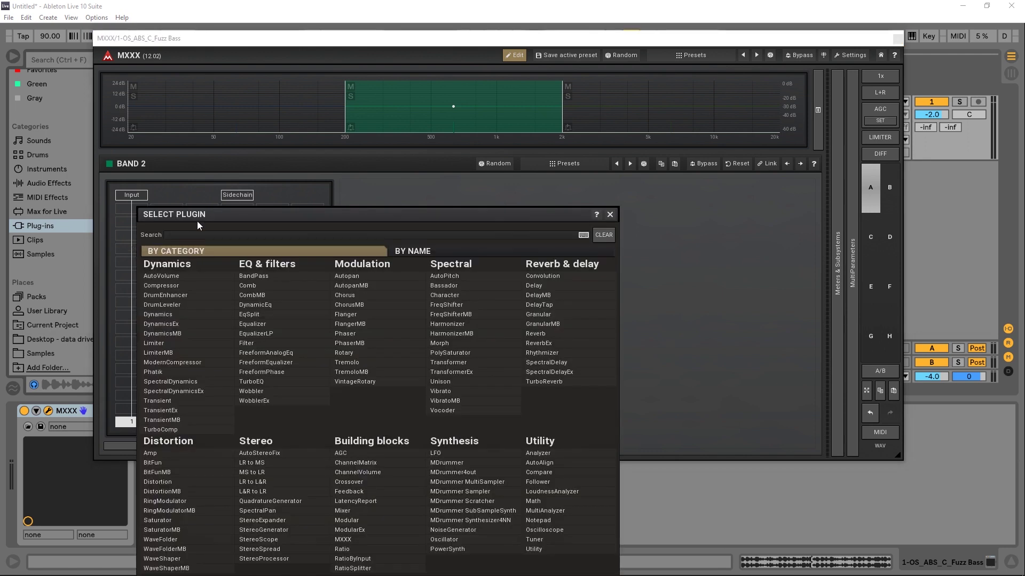
pyautogui.moveTo(309, 211); pyautogui.dragTo(435, 148)
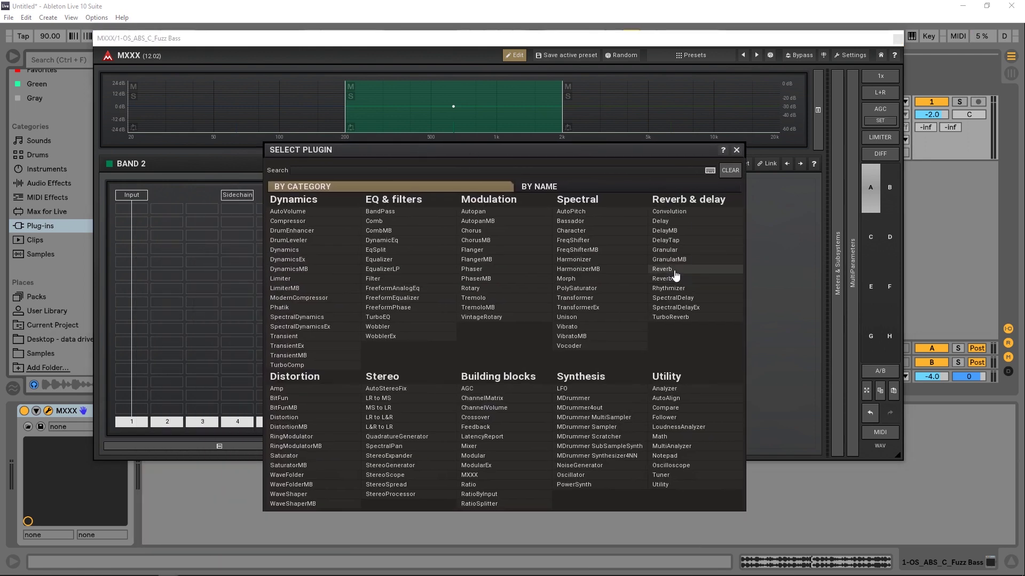
pyautogui.click(673, 212)
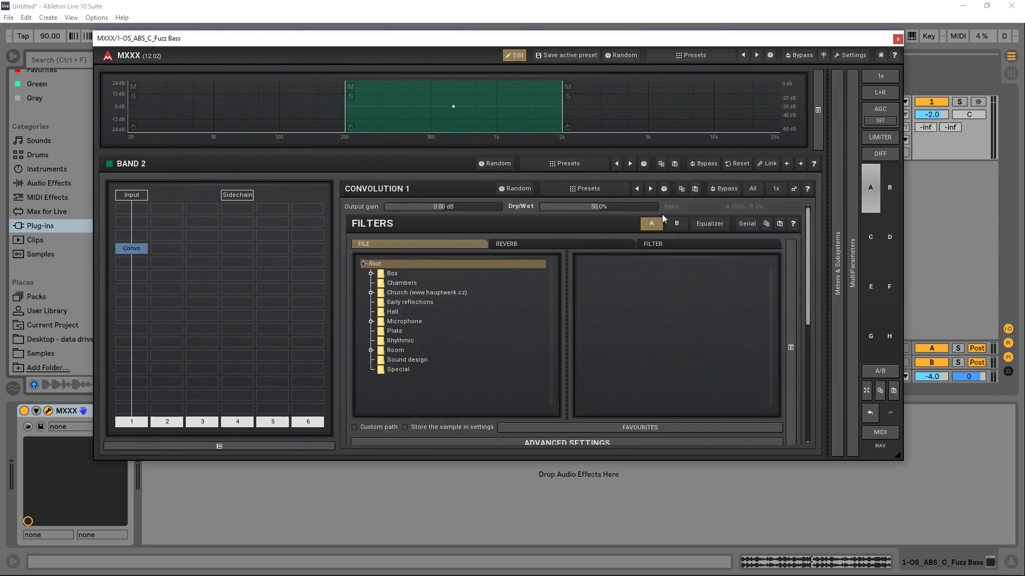
pyautogui.click(380, 283)
pyautogui.click(603, 284)
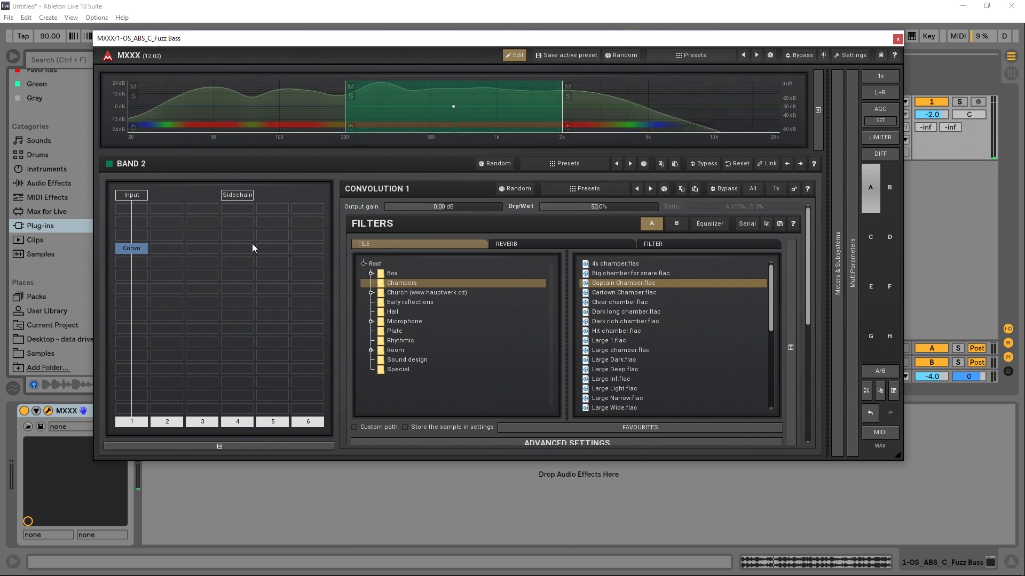
pyautogui.moveTo(345, 104); pyautogui.dragTo(367, 105)
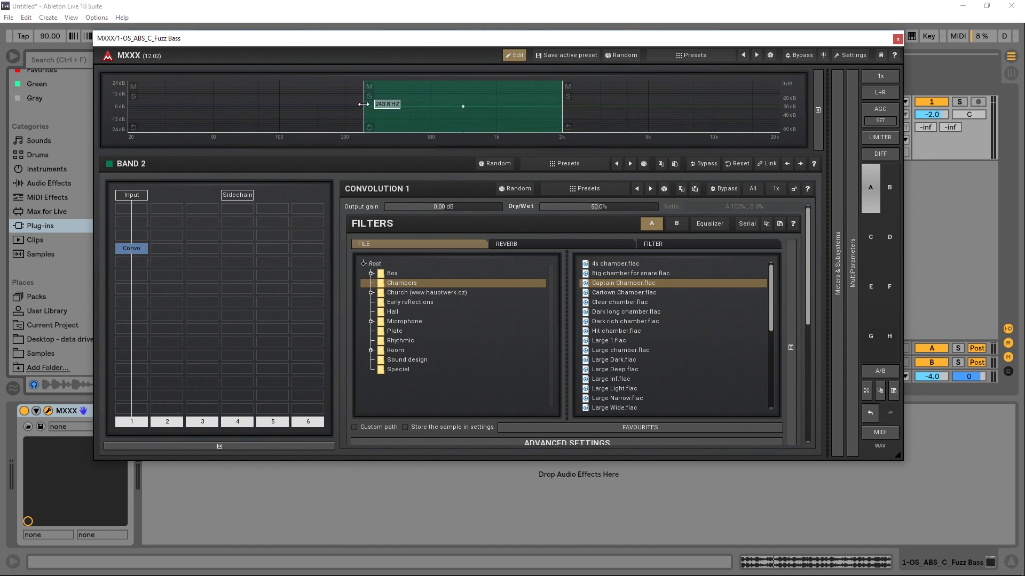
pyautogui.moveTo(561, 105); pyautogui.dragTo(585, 110)
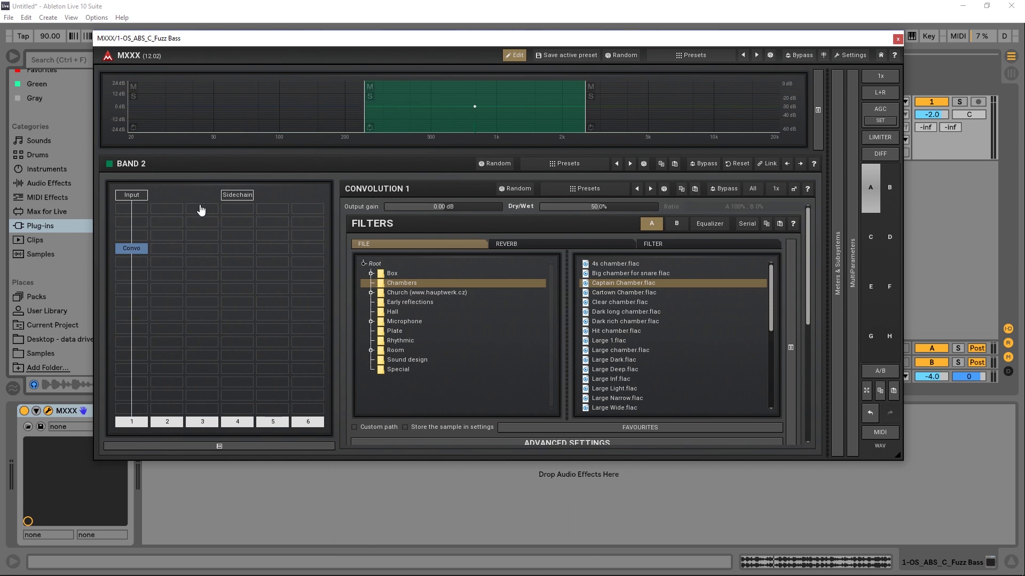
# Add an Autopan module to band 3.
pyautogui.click(649, 92)
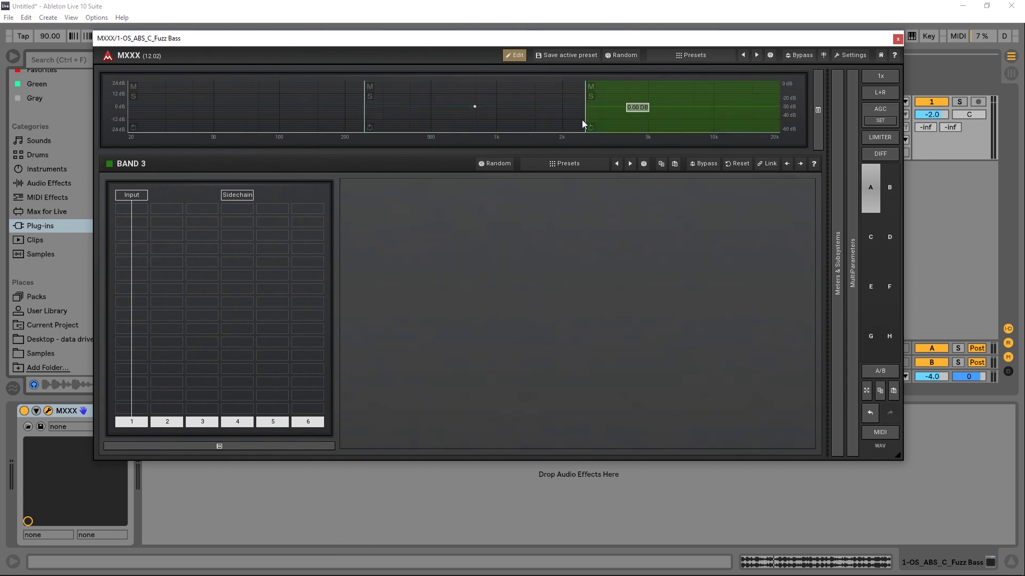
pyautogui.click(139, 270)
pyautogui.moveTo(242, 214); pyautogui.dragTo(403, 128)
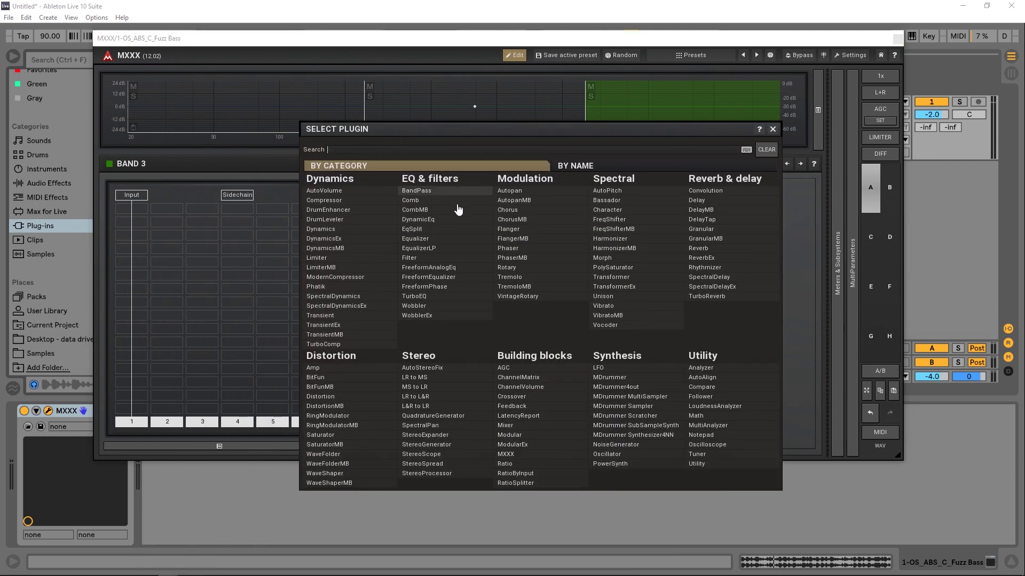
pyautogui.click(539, 192)
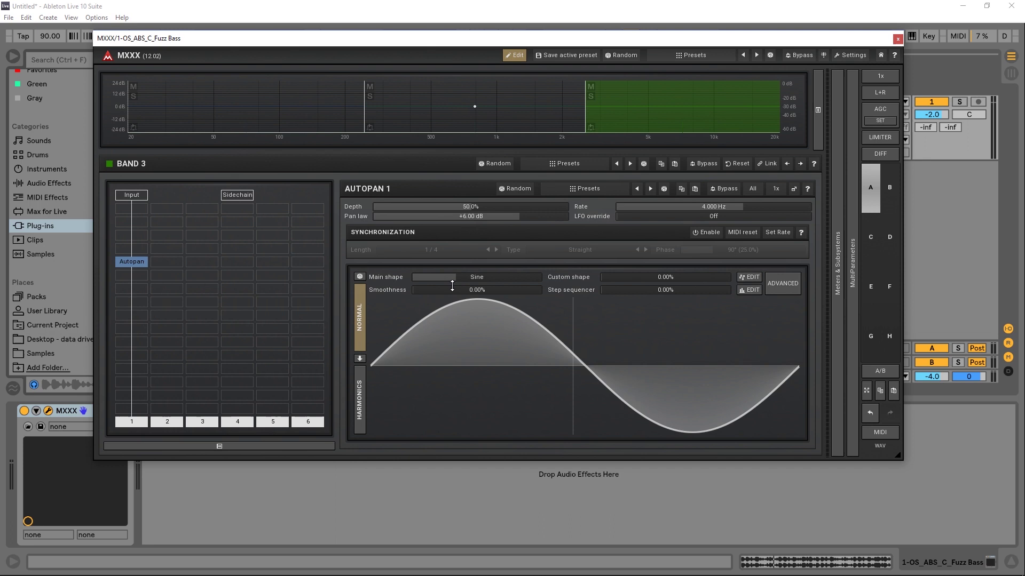
# Set Autopan rate to about 0.99 Hz and depth 29.2%, moving crossovers to ~1 kHz and ~1966 Hz.
pyautogui.moveTo(714, 207); pyautogui.dragTo(685, 197)
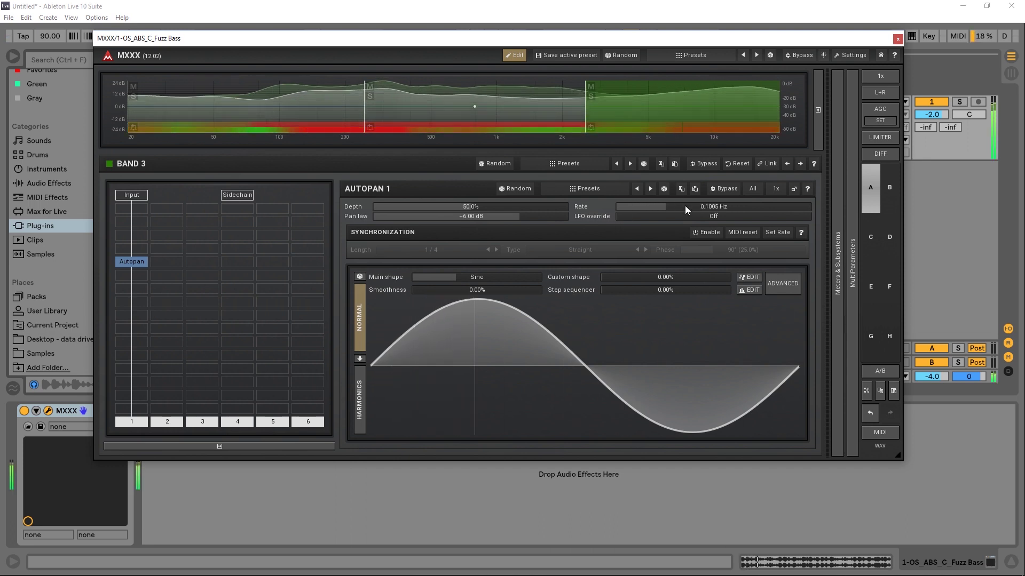
pyautogui.moveTo(585, 110); pyautogui.dragTo(560, 110)
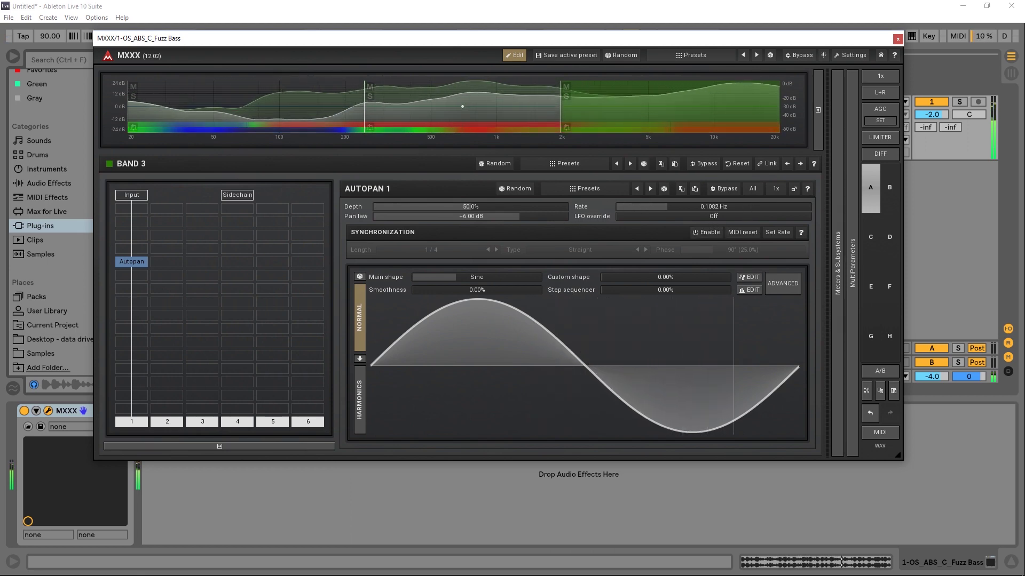
pyautogui.moveTo(688, 207); pyautogui.dragTo(524, 233)
pyautogui.moveTo(482, 207); pyautogui.dragTo(482, 211)
pyautogui.moveTo(365, 109); pyautogui.dragTo(491, 110)
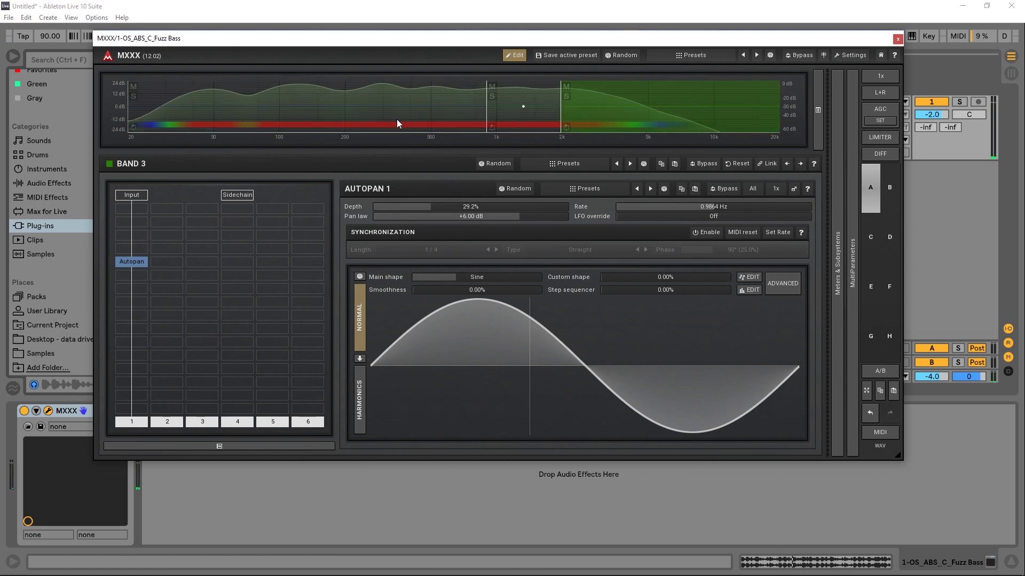
# Select band 1 in the spectrum display to show its empty routing grid.
pyautogui.click(177, 122)
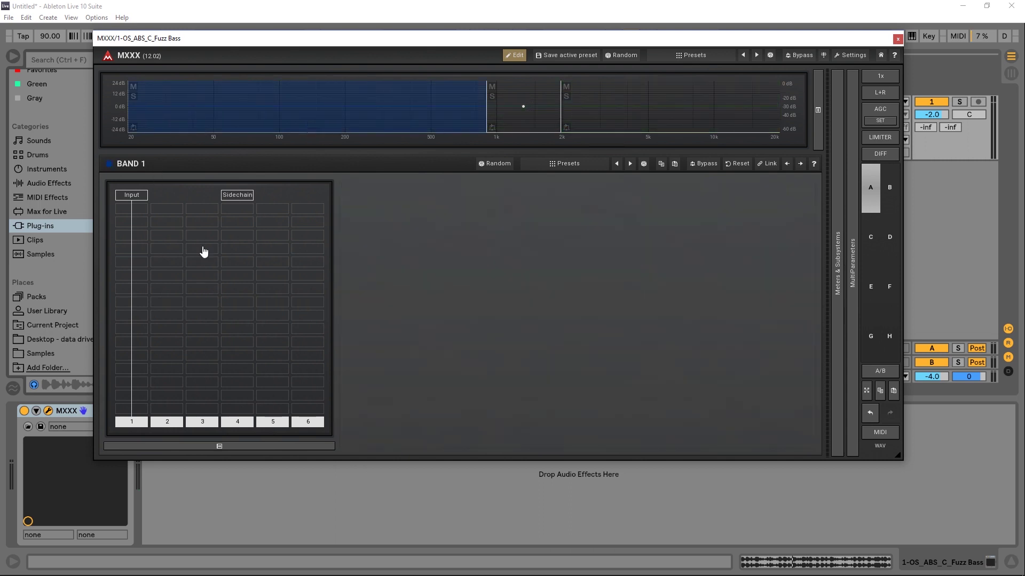